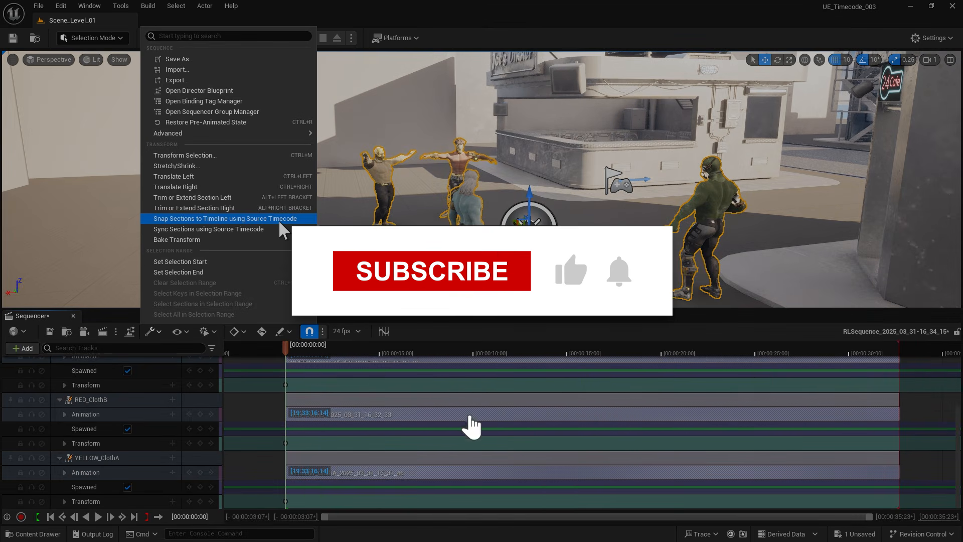
# Step: Snap the selected character animation sections to the timeline using their source timecode
pyautogui.click(281, 219)
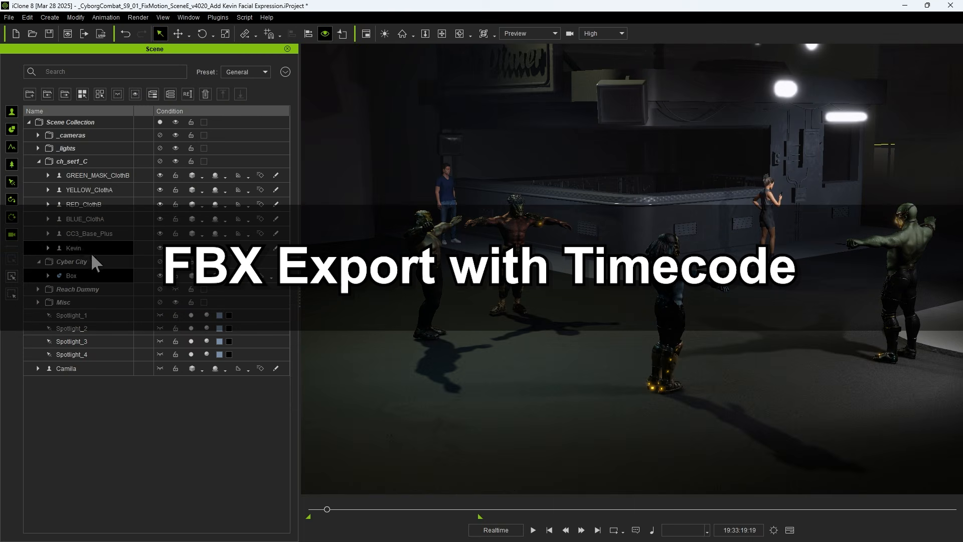
# Step: In iClone, start an FBX export of the GREEN_MASK_ClothB character with the Unreal target tool preset and open the FPS choices
pyautogui.click(83, 174)
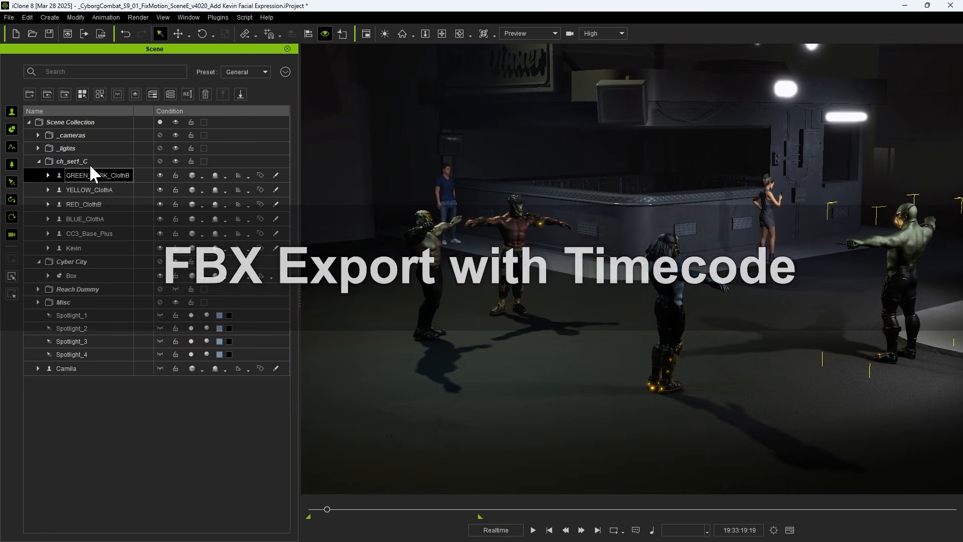
pyautogui.click(9, 17)
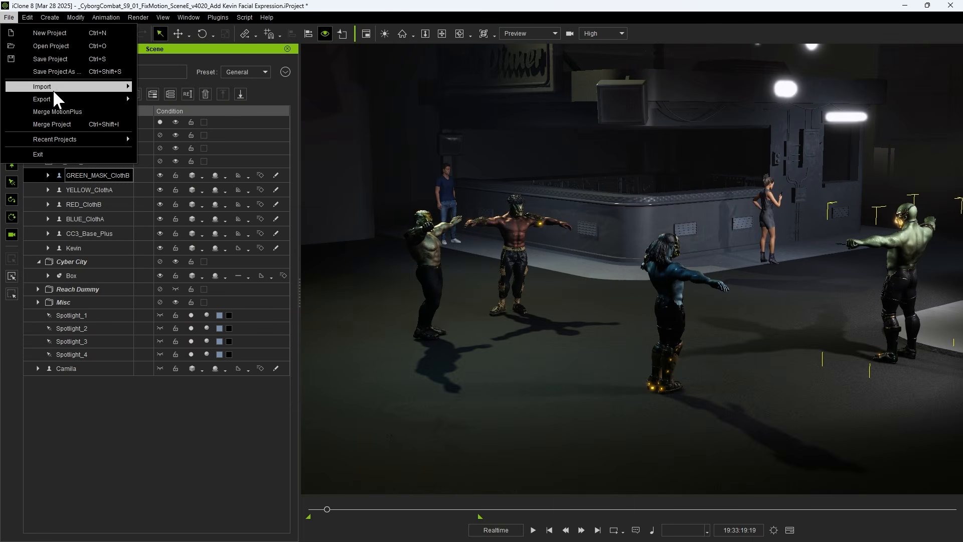
pyautogui.moveTo(106, 101)
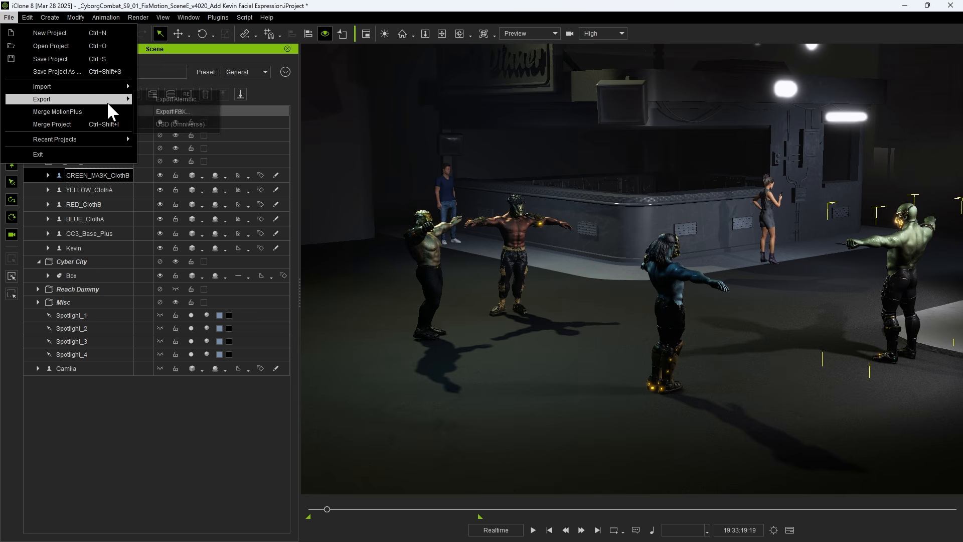
pyautogui.click(187, 113)
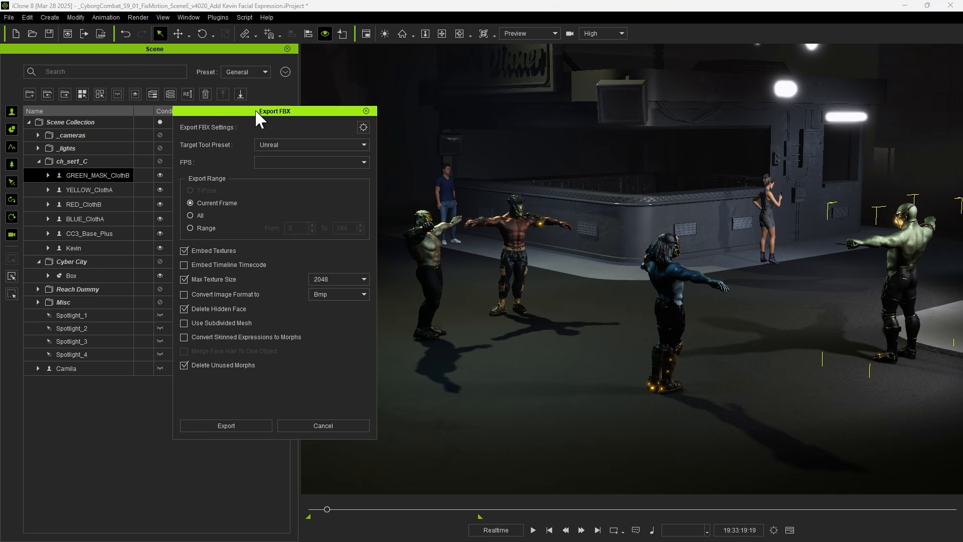
pyautogui.click(297, 143)
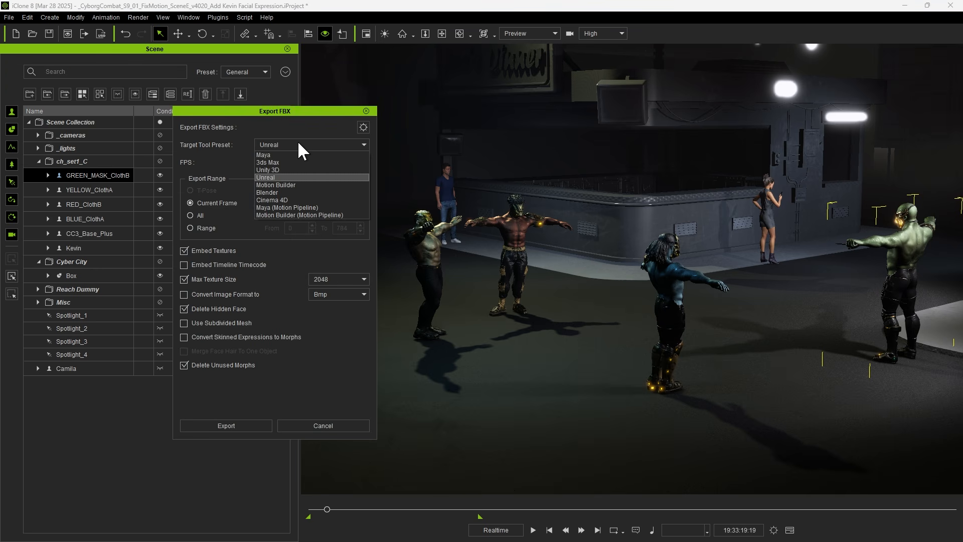
pyautogui.click(282, 178)
pyautogui.click(278, 162)
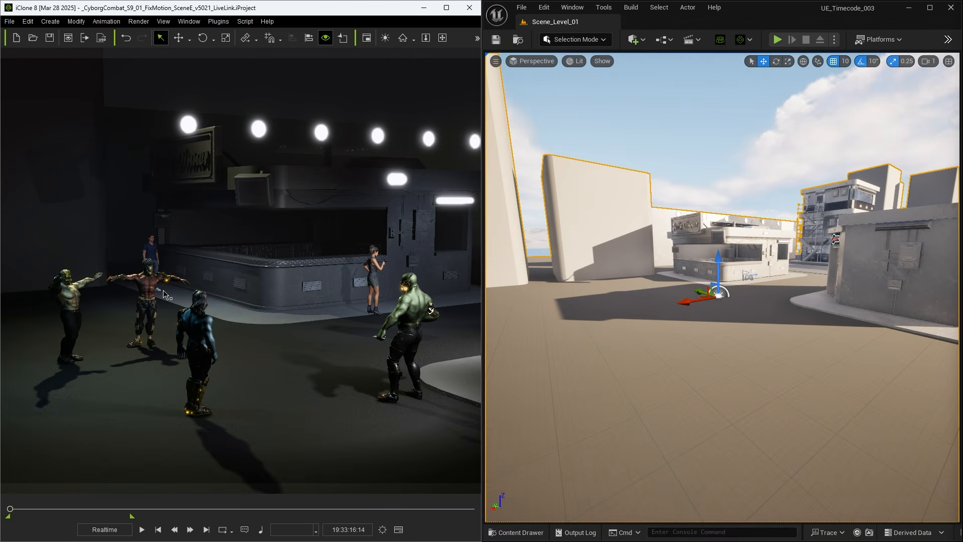
# Step: Select the green, blue, red and yellow fighters one after another in the scene and open the Unreal Live Link plugin
pyautogui.click(433, 314)
pyautogui.keyDown('ctrl'); pyautogui.click(198, 329); pyautogui.keyUp('ctrl')
pyautogui.keyDown('ctrl'); pyautogui.click(146, 286); pyautogui.keyUp('ctrl')
pyautogui.click(69, 298)
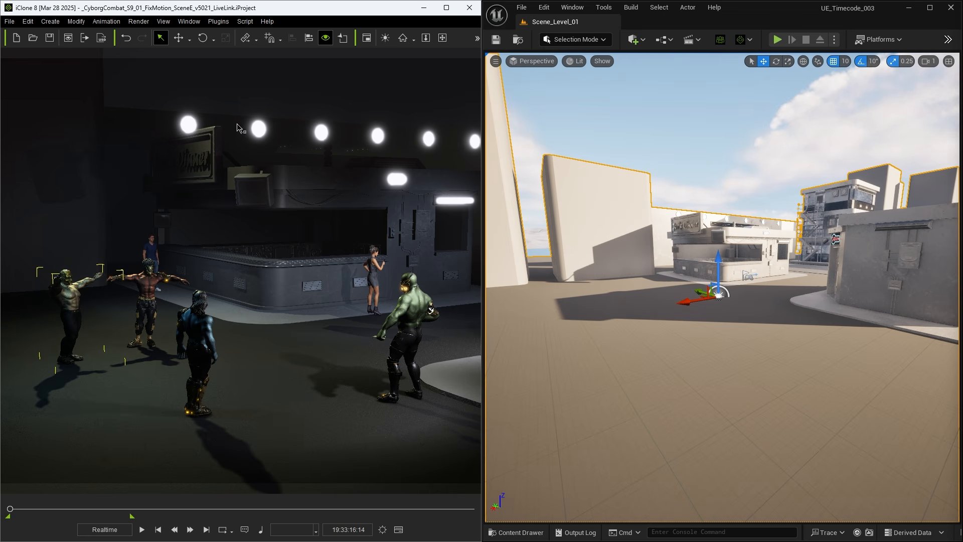
pyautogui.click(215, 22)
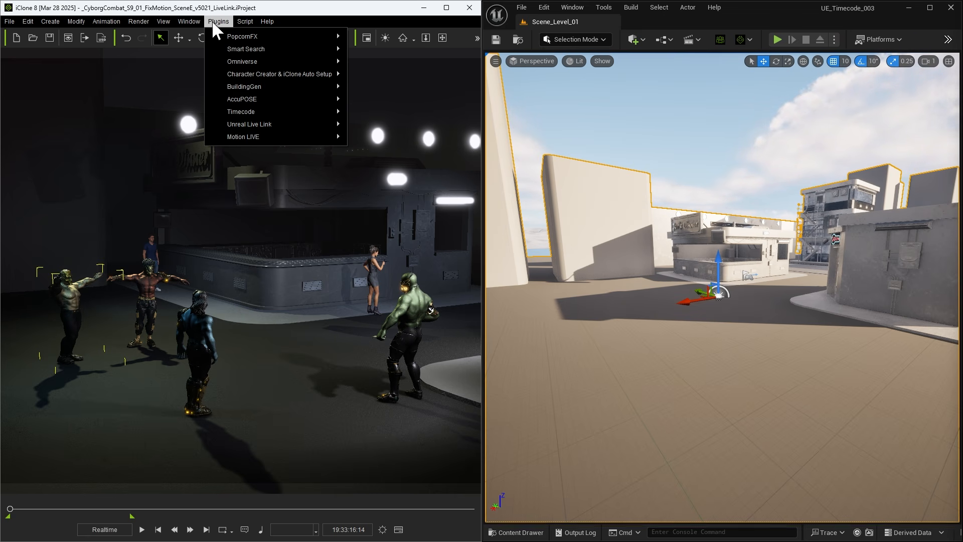
pyautogui.moveTo(293, 123)
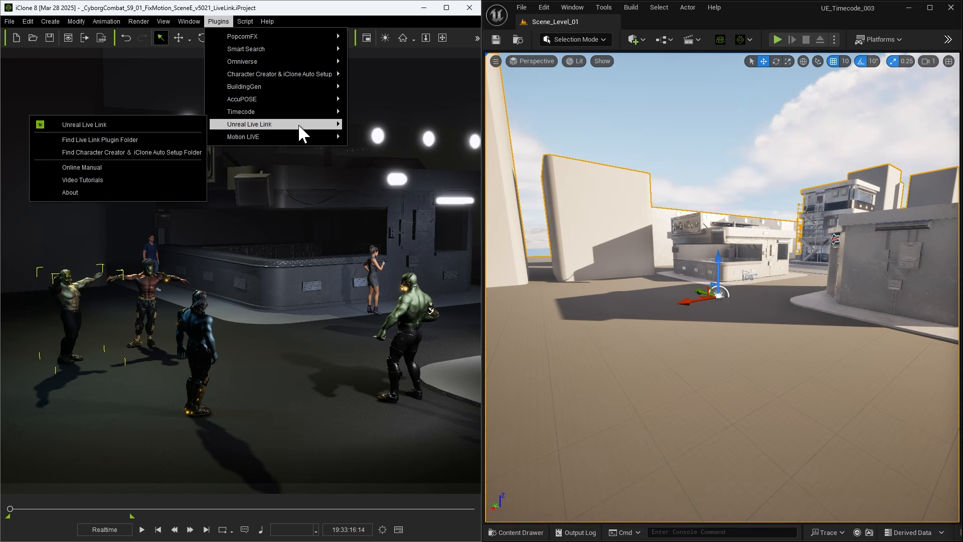
pyautogui.click(78, 124)
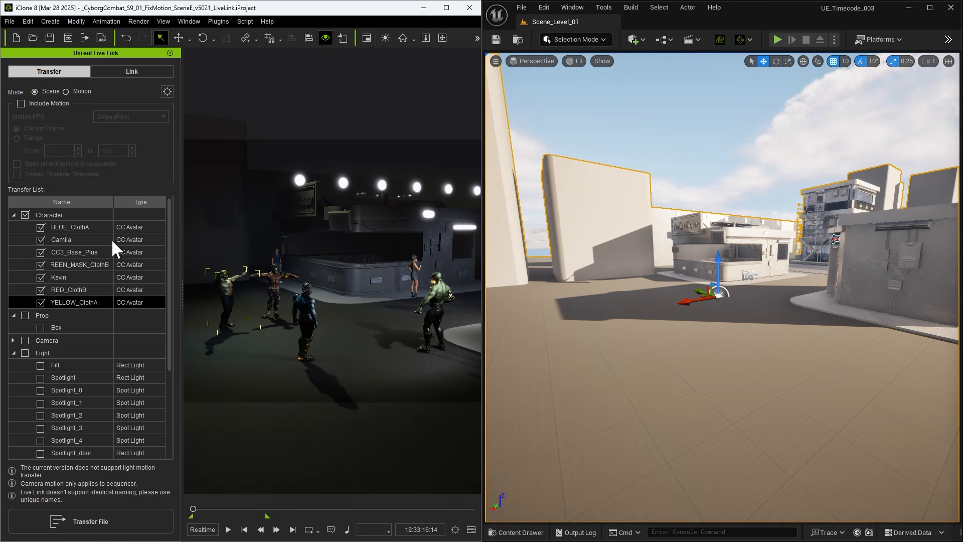
# Step: Exclude the characters Camila, CC3_Base_Plus and Kevin from the Live Link transfer list
pyautogui.click(25, 316)
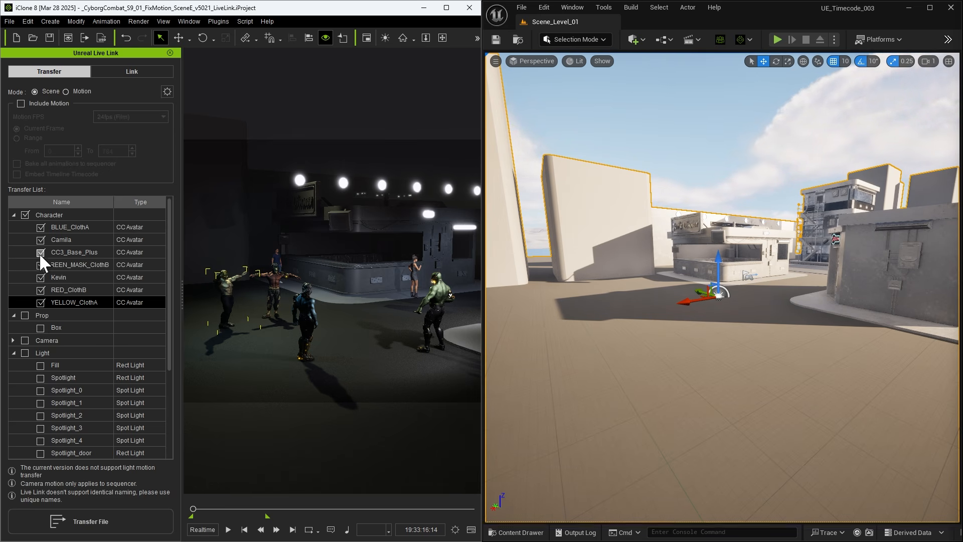
pyautogui.click(41, 240)
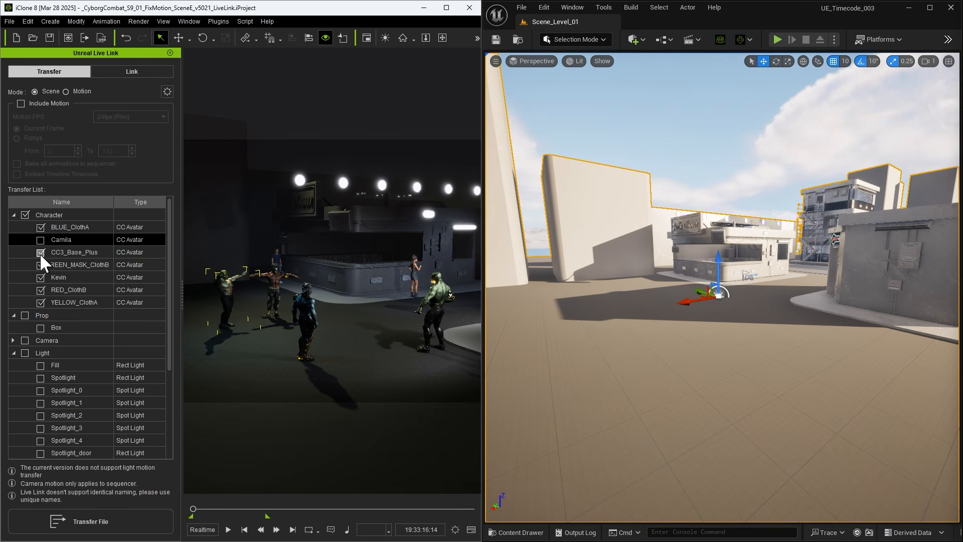
pyautogui.click(40, 252)
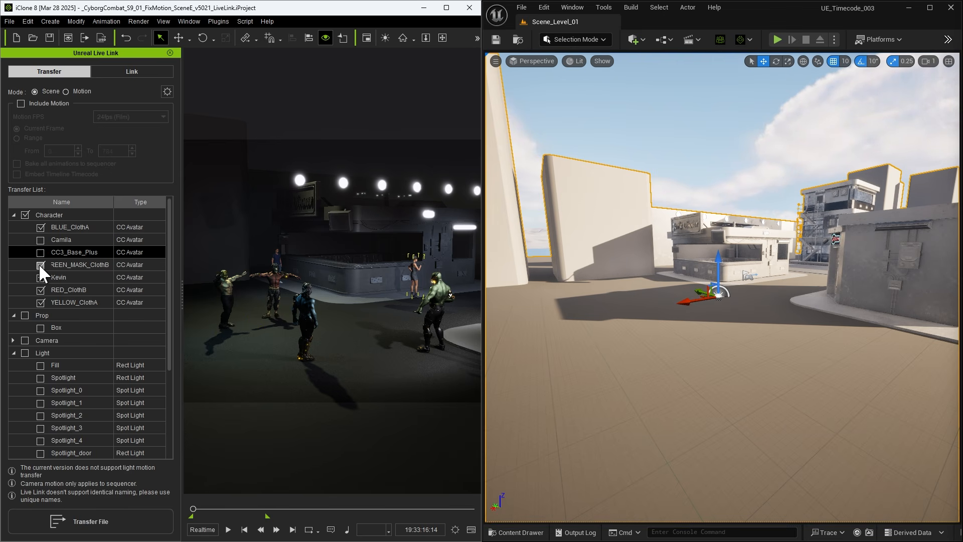
pyautogui.click(41, 277)
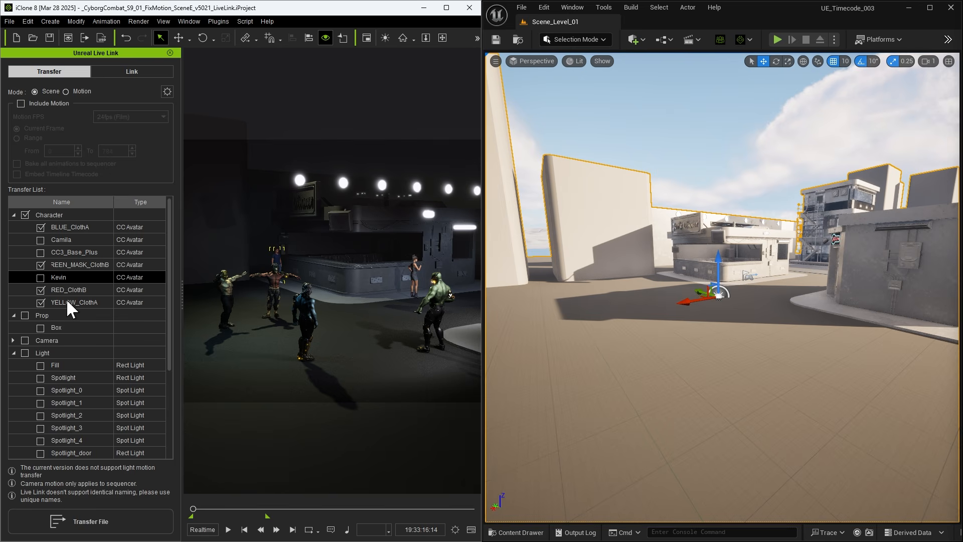
# Step: Review YELLOW_ClothA, RED_ClothB, GREEN_MASK_ClothB and BLUE_ClothA by highlighting each in the transfer list
pyautogui.click(66, 300)
pyautogui.click(70, 290)
pyautogui.click(59, 264)
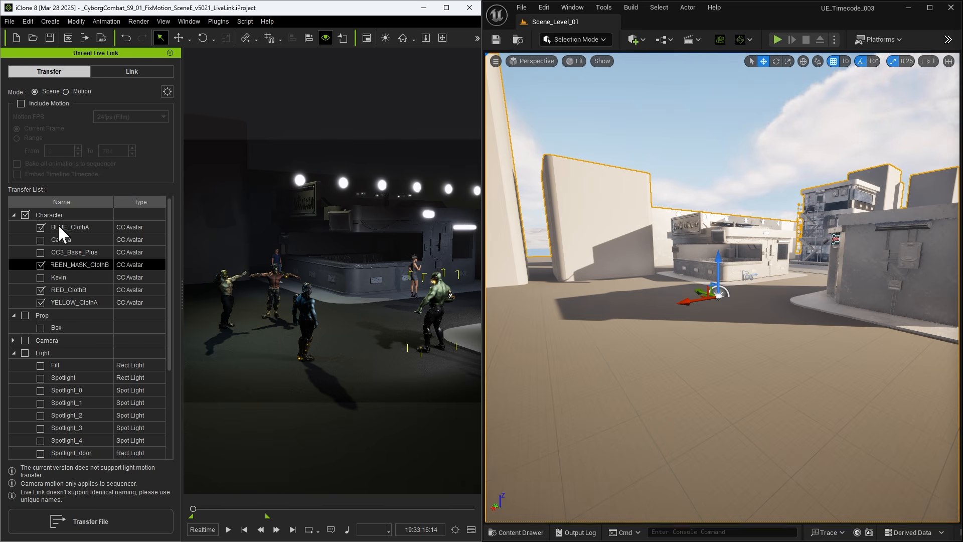
pyautogui.click(58, 226)
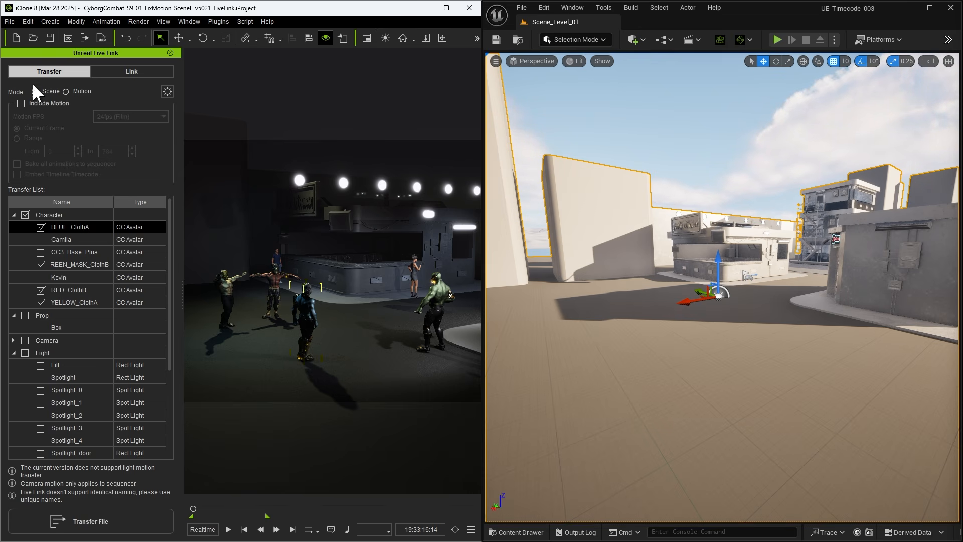
# Step: Include motion in the transfer at 24fps (Film), using the frame range 0 to 784
pyautogui.click(24, 102)
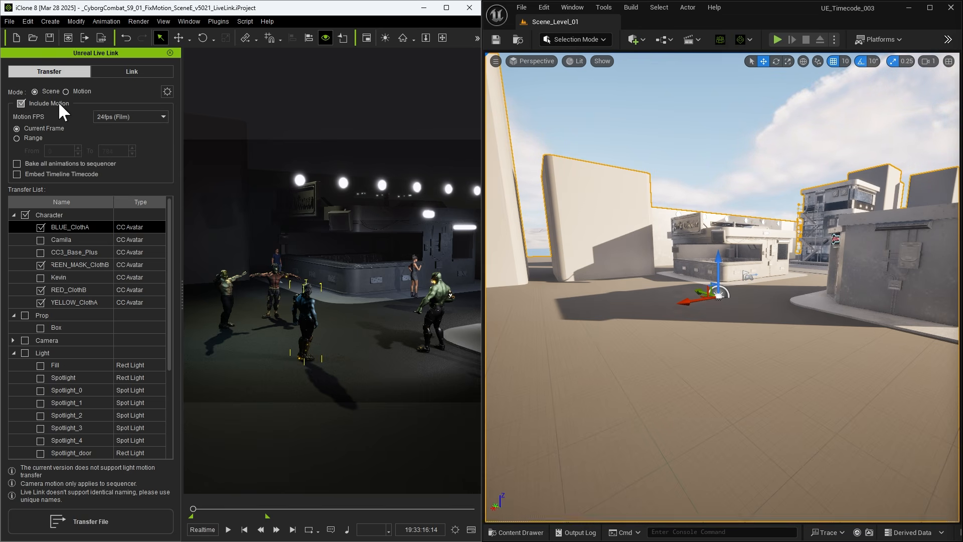
pyautogui.click(124, 116)
pyautogui.click(115, 129)
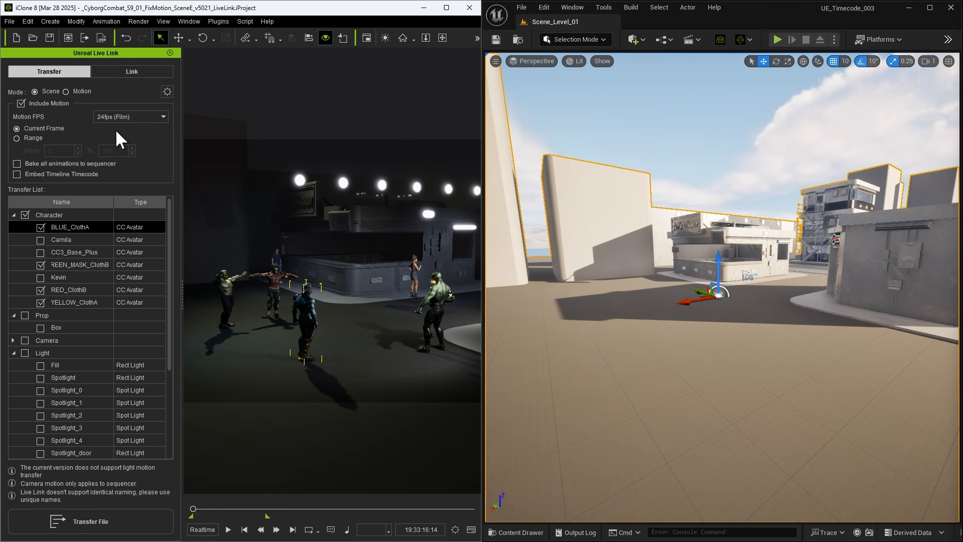
pyautogui.click(20, 134)
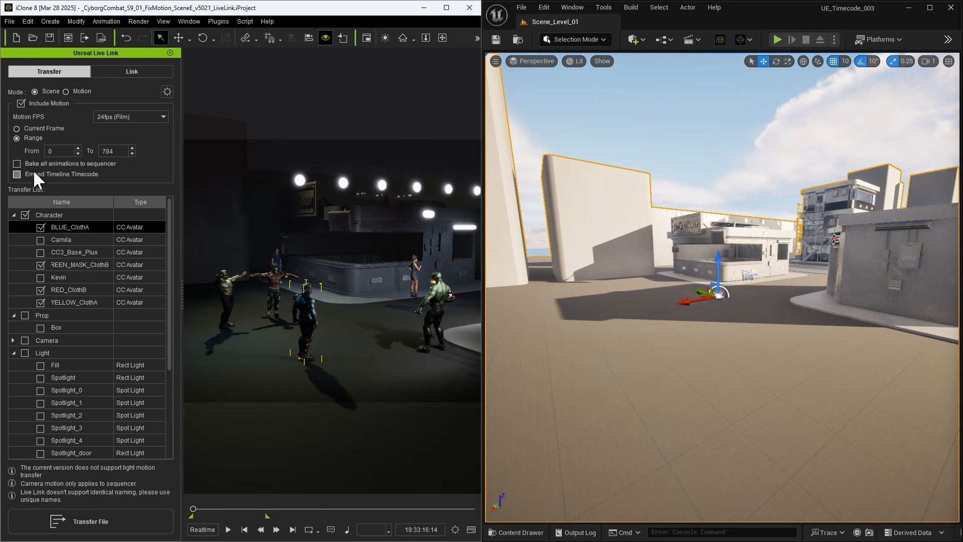
# Step: Enable baking all animations to the sequencer and embedding the timeline timecode, and transfer the characters to Unreal
pyautogui.click(17, 163)
pyautogui.click(15, 173)
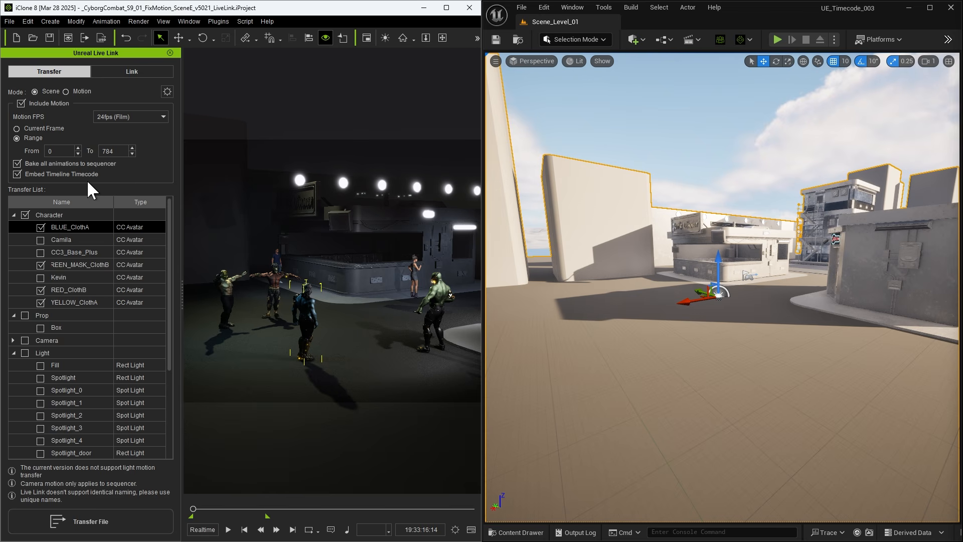
pyautogui.click(87, 526)
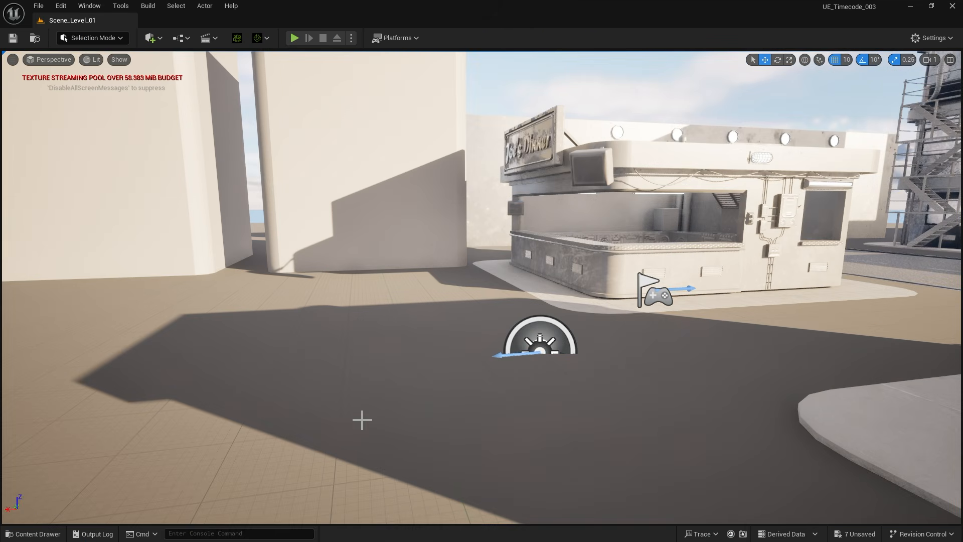
# Step: In Unreal Engine, open the level sequence RLSequence_2025_03_31-16_34_15 from the RLLevelSequences folder and close the content browser
pyautogui.click(35, 533)
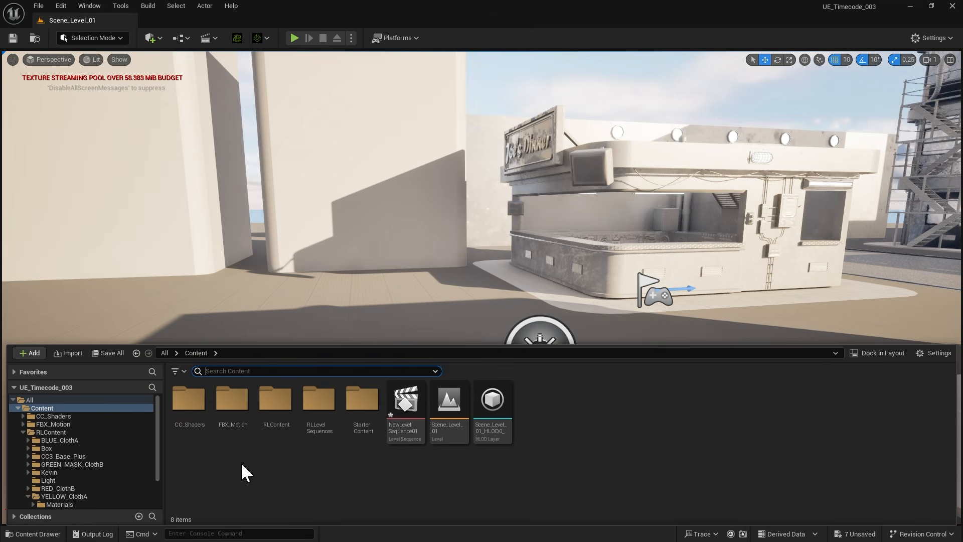
pyautogui.doubleClick(314, 432)
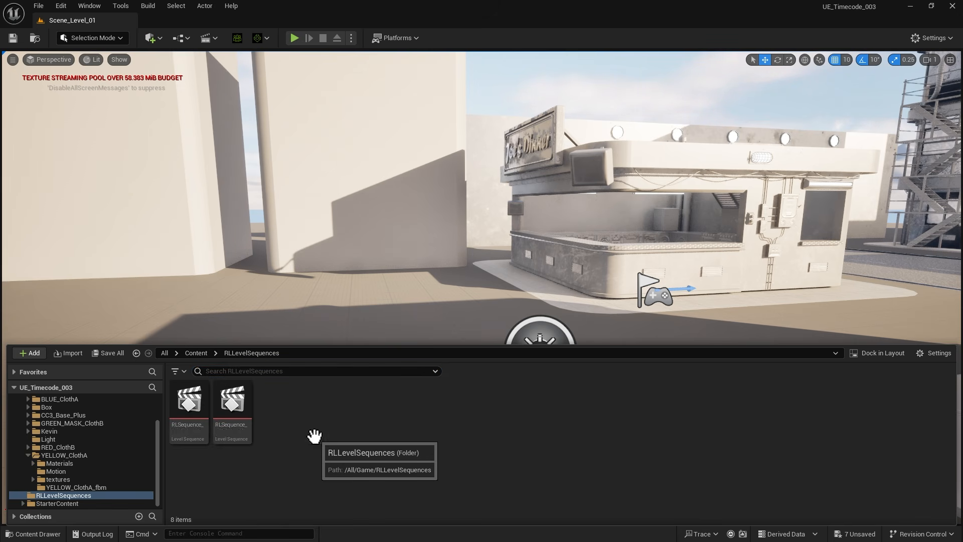
pyautogui.doubleClick(232, 400)
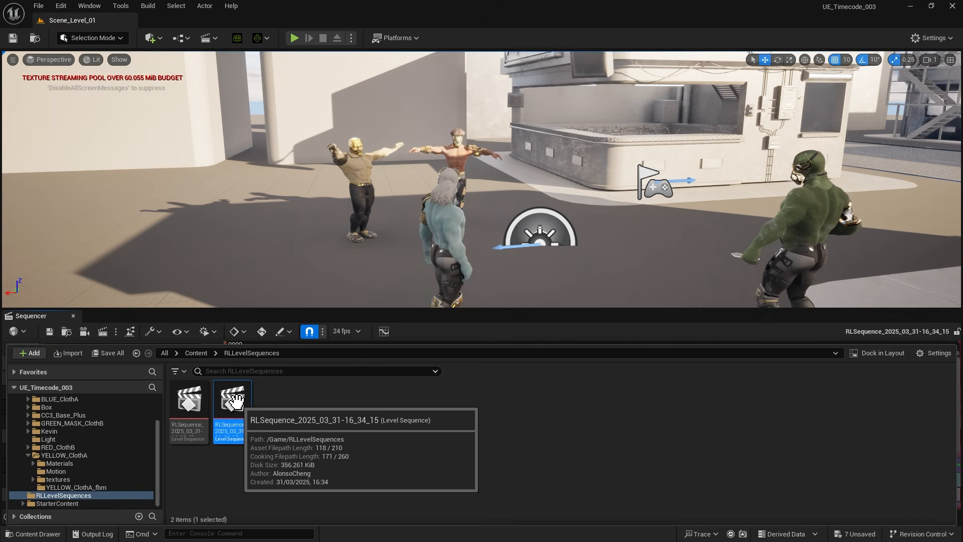
pyautogui.click(18, 533)
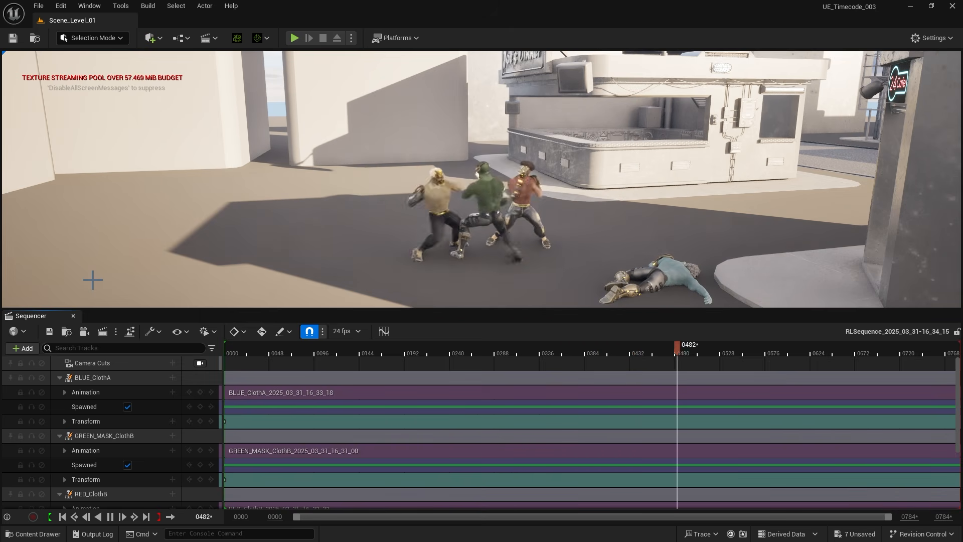
# Step: Set the sequencer to show time as NDF Timecode
pyautogui.click(342, 332)
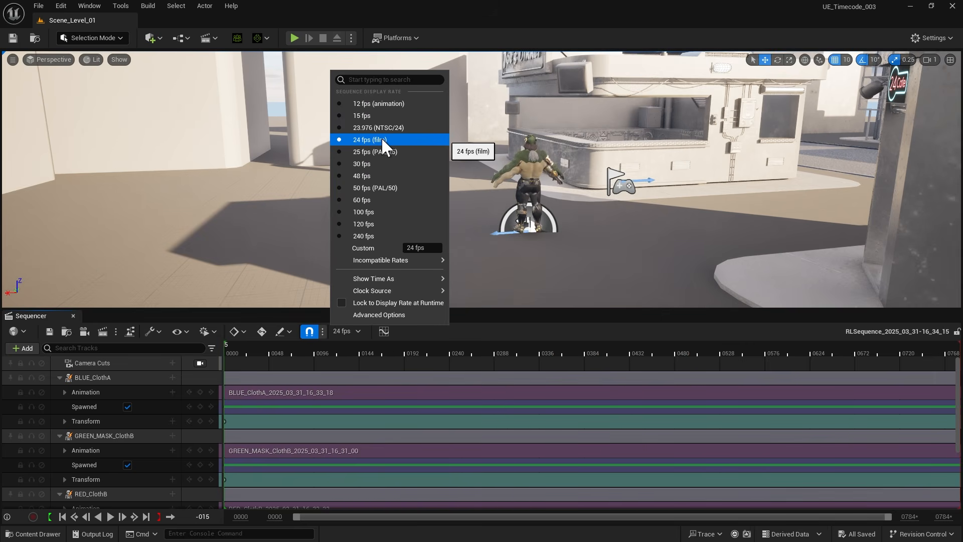
pyautogui.moveTo(407, 278)
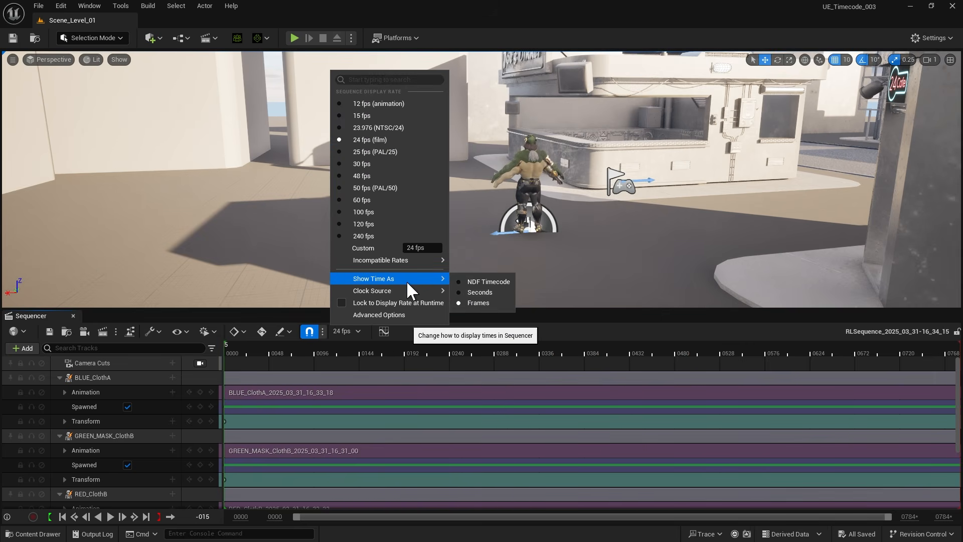
pyautogui.click(489, 282)
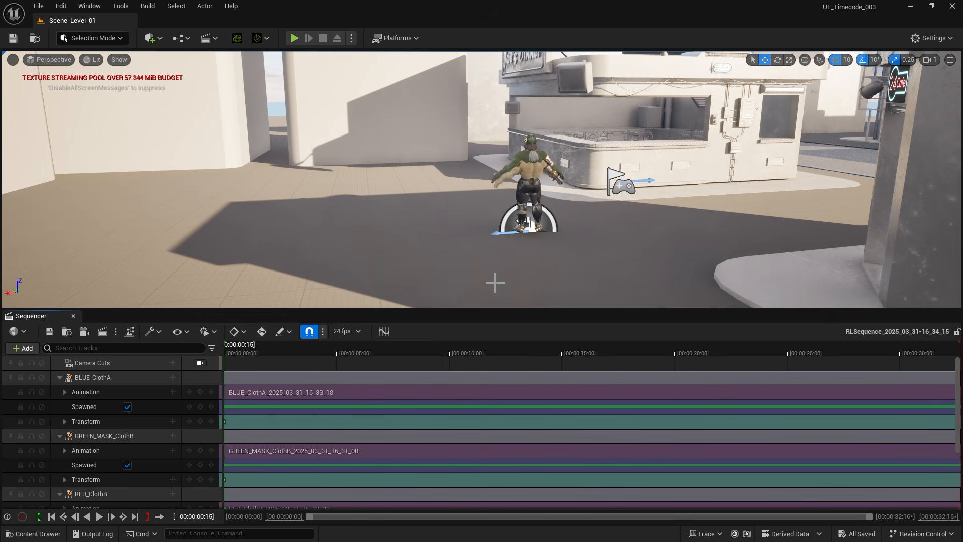
# Step: Copy the source timecode from the properties of the BLUE_ClothA animation section
pyautogui.click(279, 395)
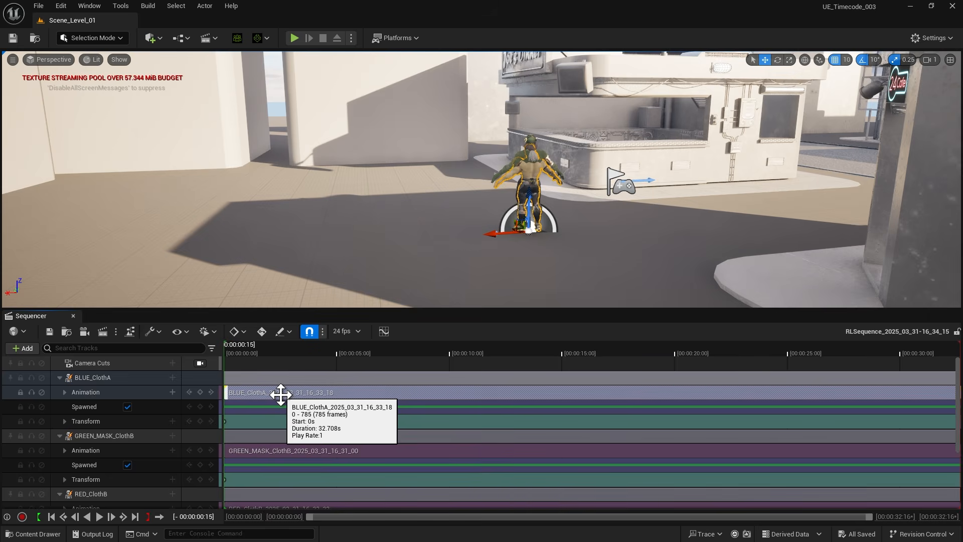
pyautogui.rightClick(280, 395)
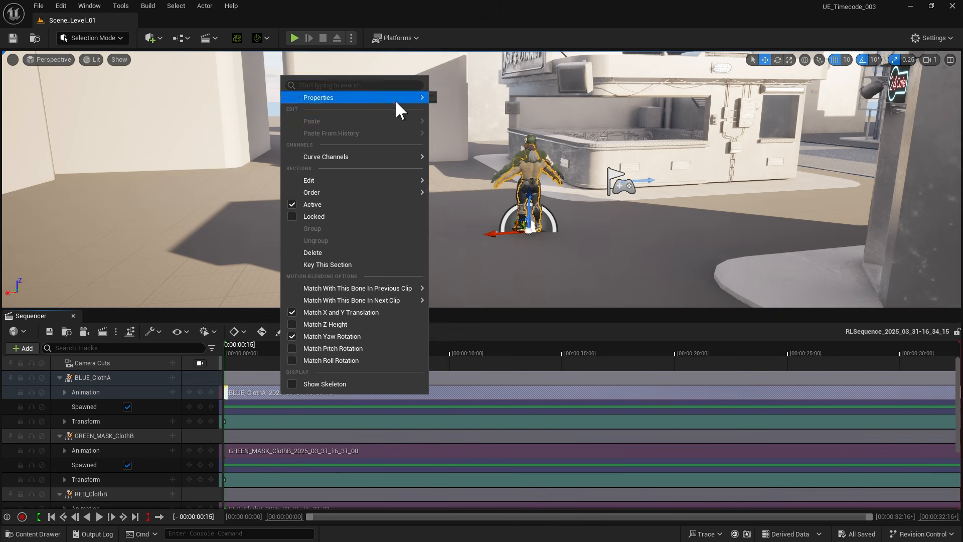
pyautogui.moveTo(399, 96)
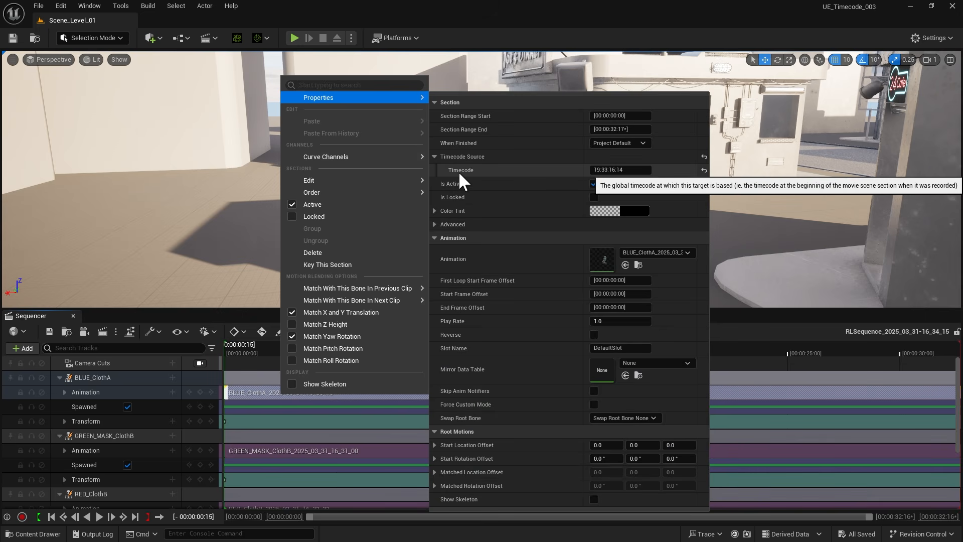
pyautogui.click(602, 172)
pyautogui.hotkey('ctrl', 'c')
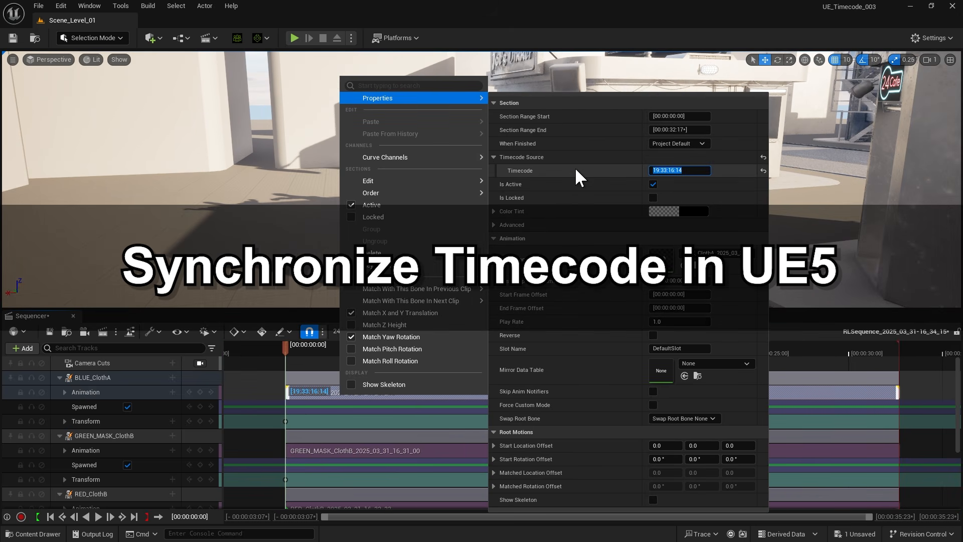
pyautogui.rightClick(671, 169)
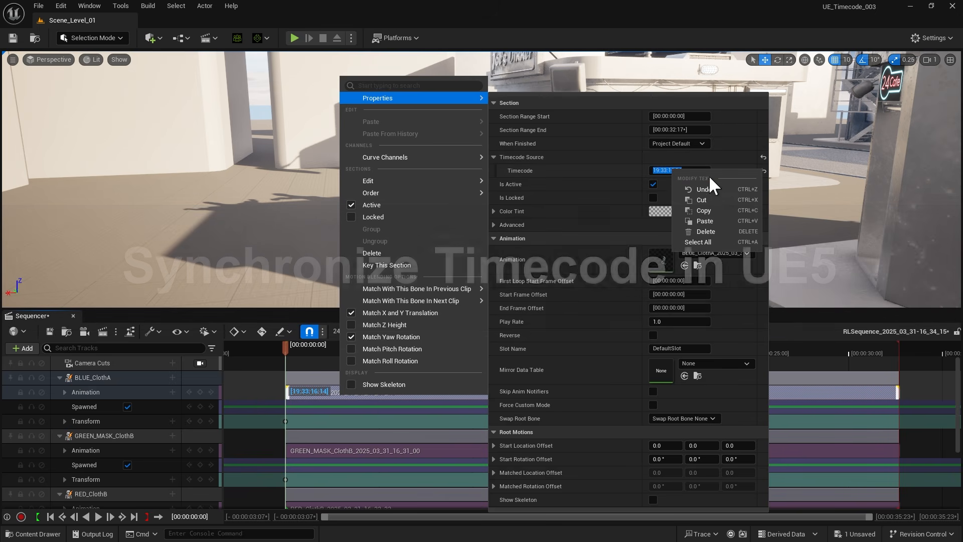
pyautogui.click(706, 210)
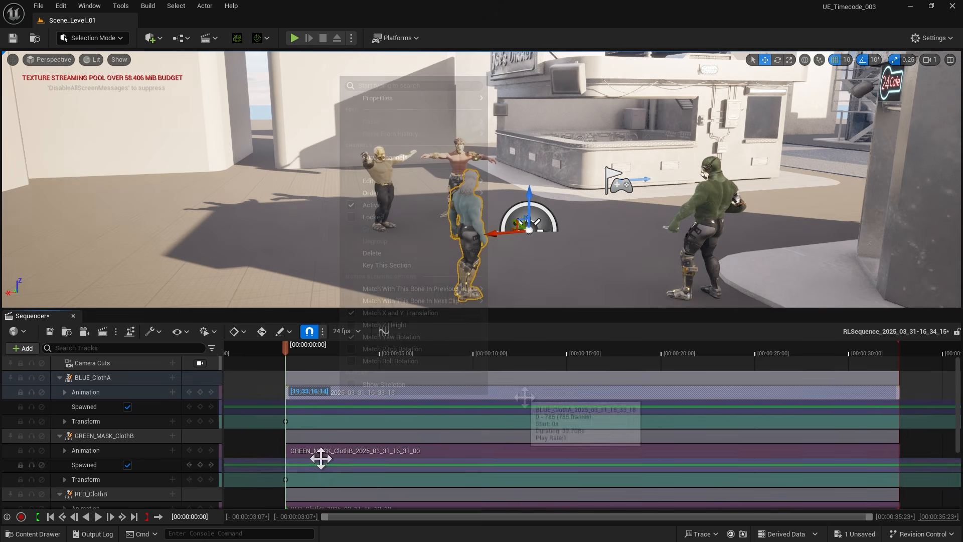
# Step: Select the four characters' animation sections together and snap them to the timeline using their source timecode
pyautogui.keyDown('ctrl'); pyautogui.click(321, 453); pyautogui.keyUp('ctrl')
pyautogui.scroll(-1, 327, 456)
pyautogui.keyDown('ctrl'); pyautogui.click(322, 477); pyautogui.keyUp('ctrl')
pyautogui.scroll(-2, 321, 477)
pyautogui.keyDown('ctrl'); pyautogui.click(321, 473); pyautogui.keyUp('ctrl')
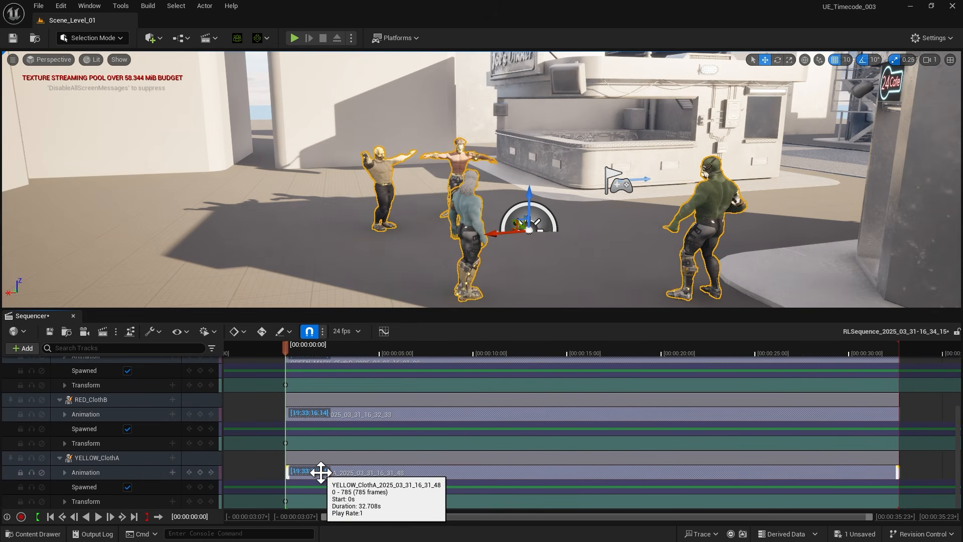
pyautogui.click(156, 332)
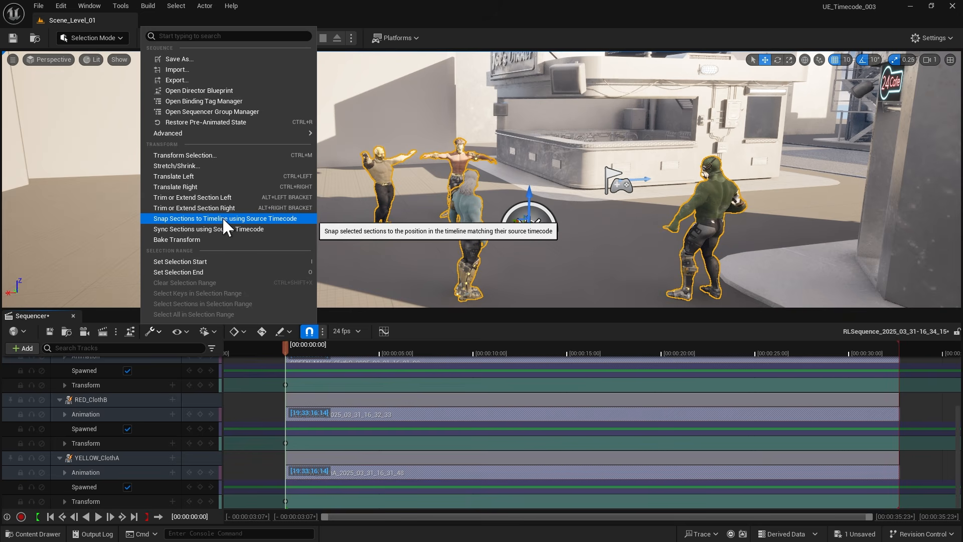
pyautogui.click(280, 219)
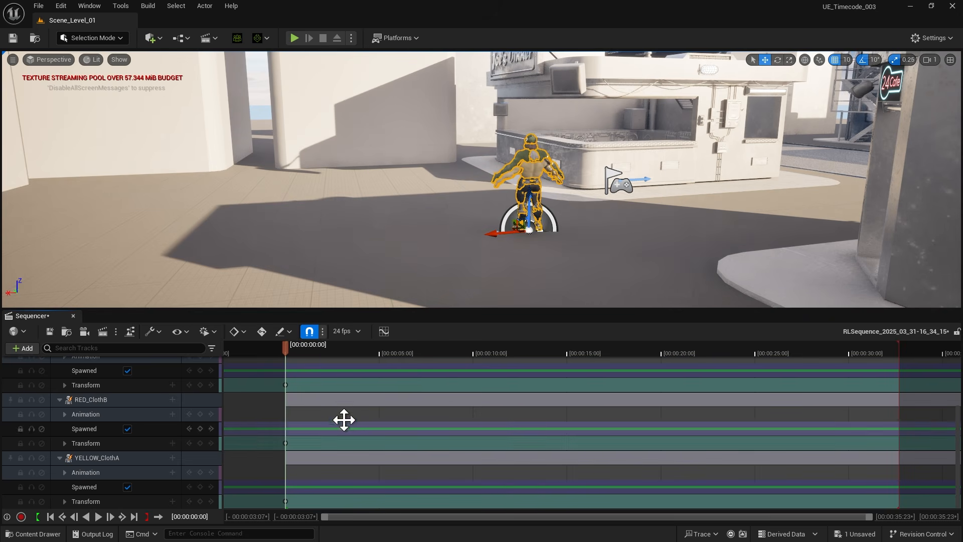
# Step: Set the start of the timeline view range to 19:33:16:14 and move the playhead to the start of the snapped animations
pyautogui.click(247, 516)
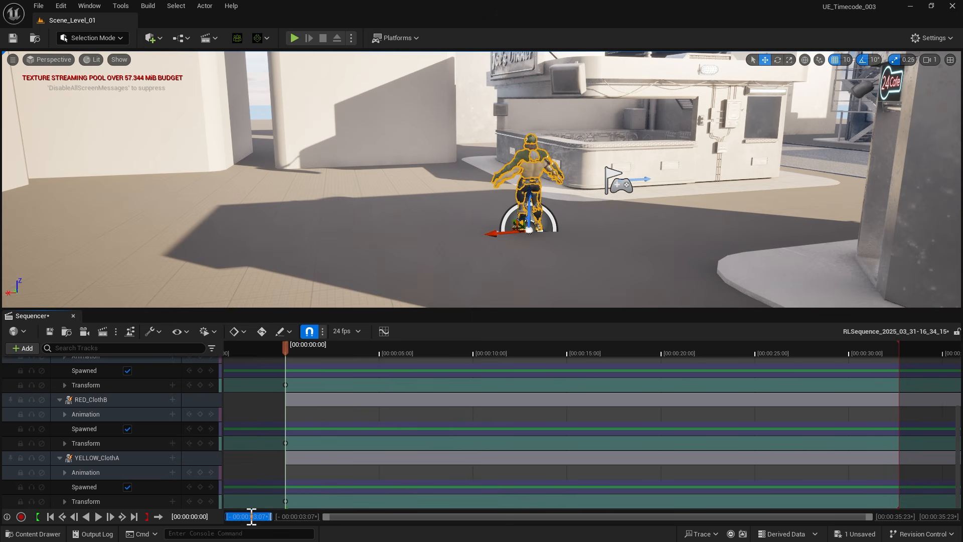
pyautogui.hotkey('ctrl', 'v')
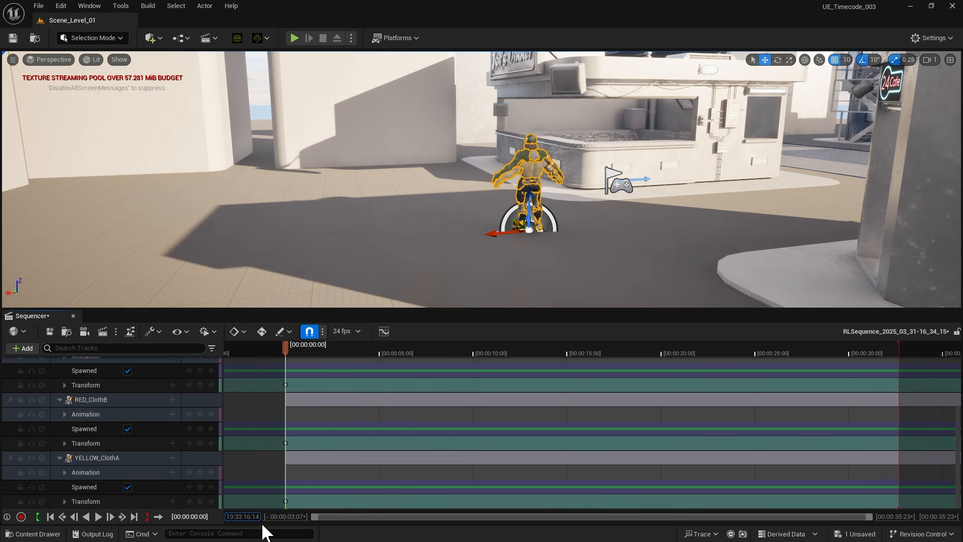
pyautogui.press('Return')
pyautogui.click(225, 352)
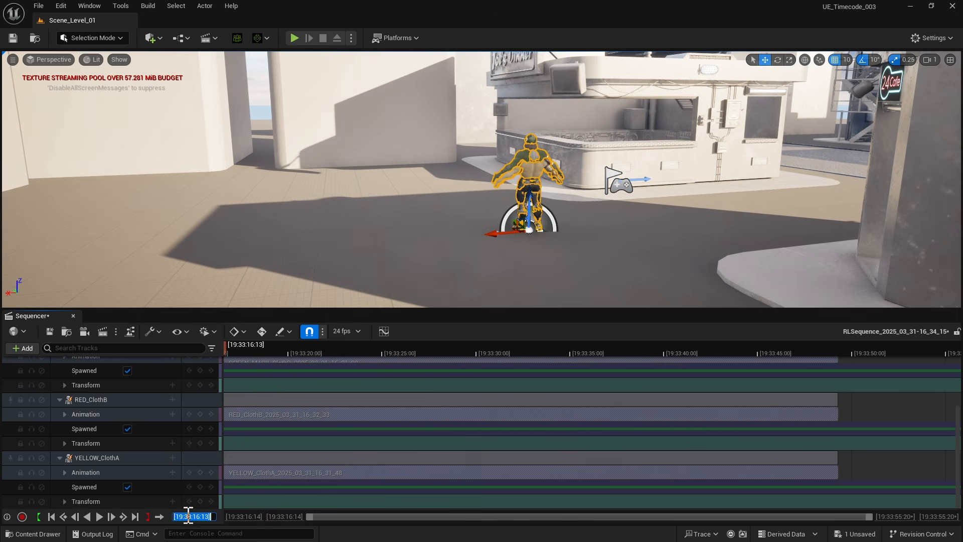
pyautogui.press('Return')
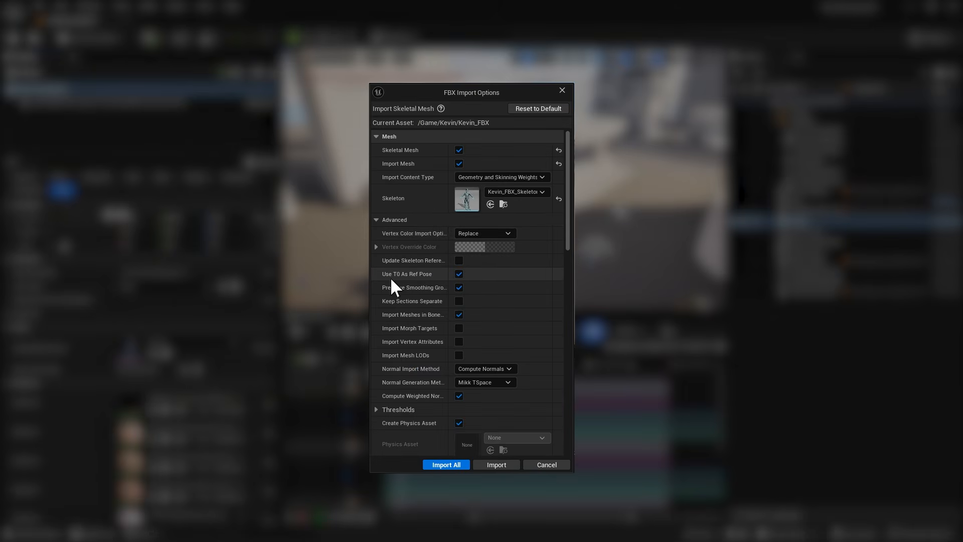
# Step: In the FBX import options, widen the option name column and set Animation Length to Animated Time
pyautogui.moveTo(450, 277); pyautogui.dragTo(457, 279)
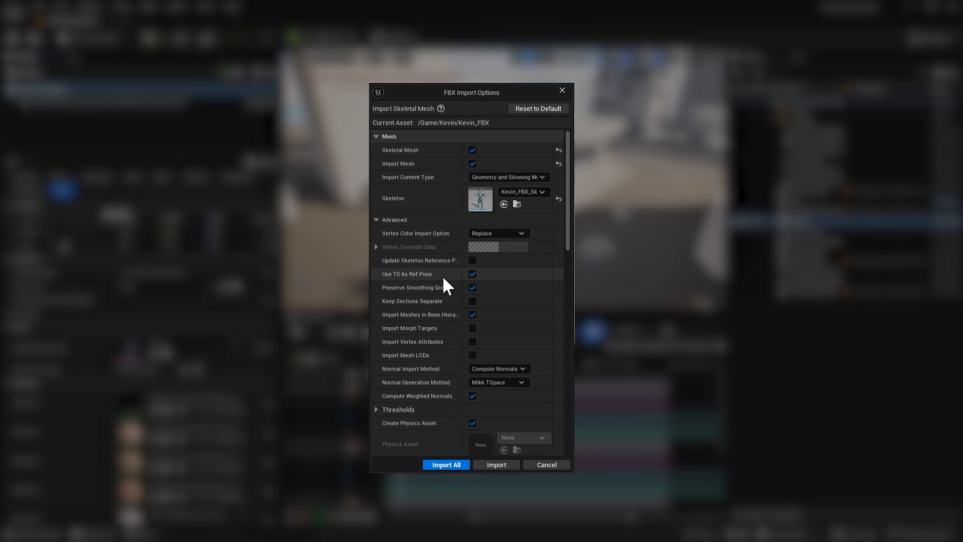
pyautogui.scroll(-1, 437, 297)
pyautogui.scroll(-5, 437, 297)
pyautogui.moveTo(462, 308); pyautogui.dragTo(516, 310)
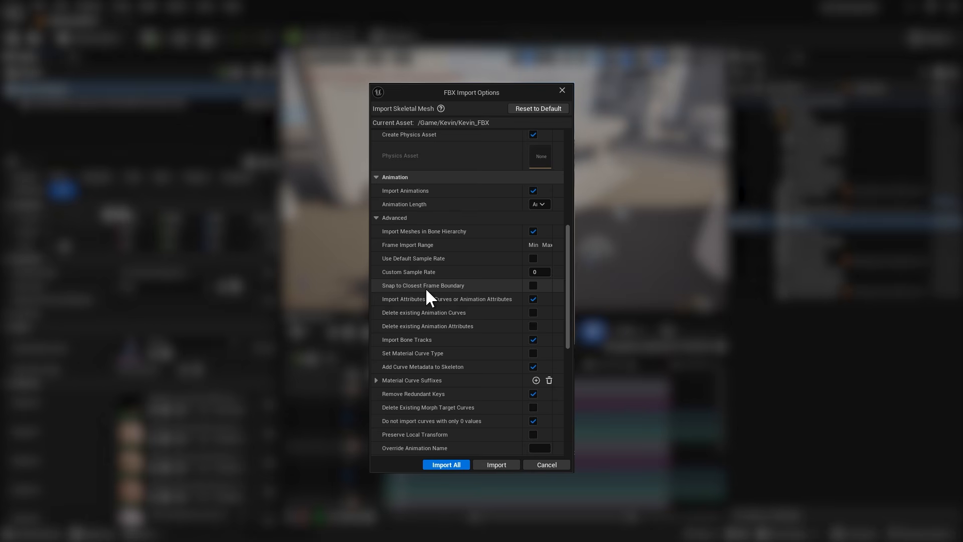
pyautogui.moveTo(522, 324); pyautogui.dragTo(473, 316)
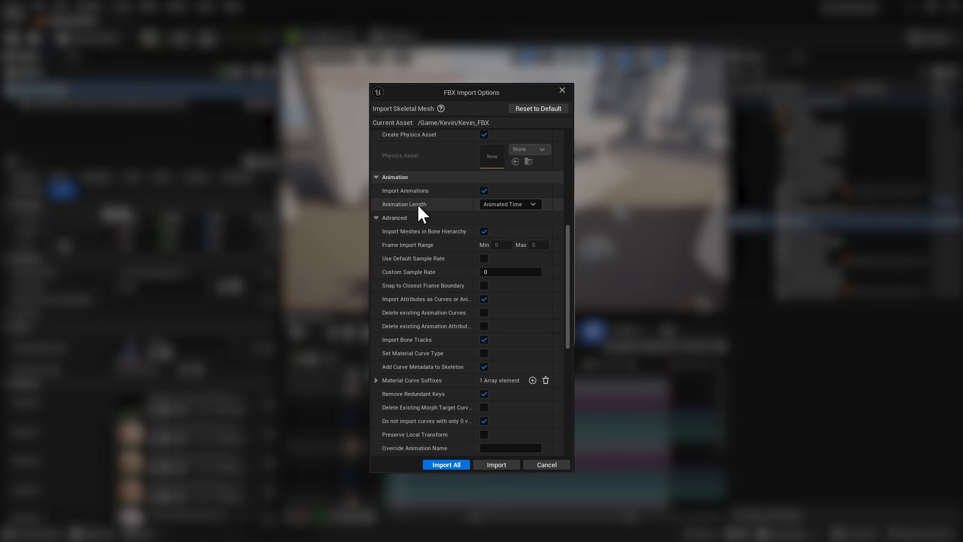
pyautogui.click(528, 204)
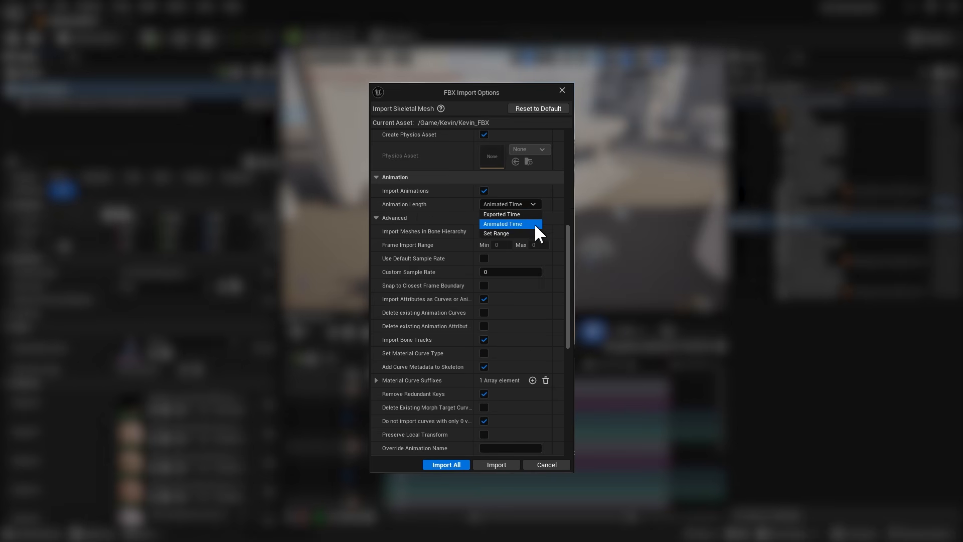
pyautogui.click(494, 223)
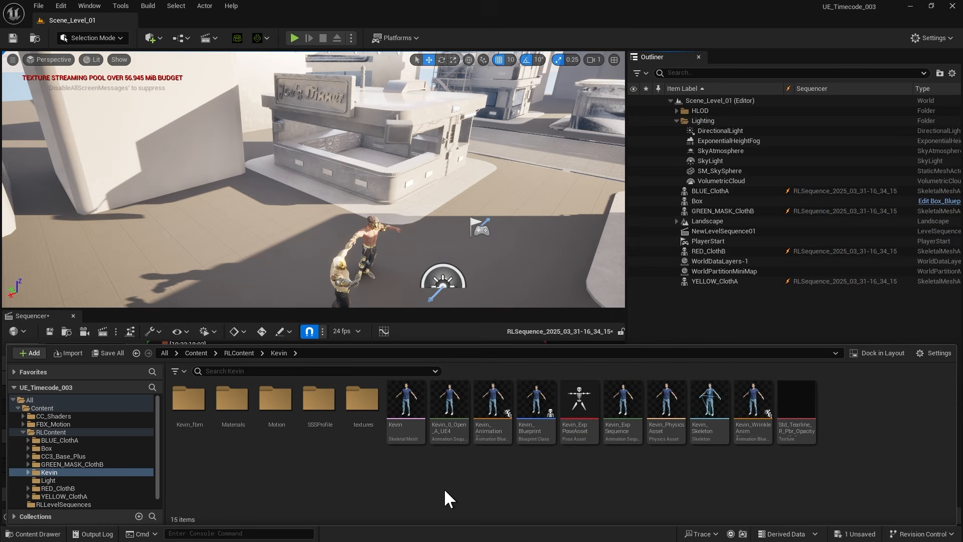
# Step: Place the Kevin skeletal mesh in the level and reset its location to 0, 0, 0 in its details
pyautogui.moveTo(406, 420); pyautogui.dragTo(314, 201)
pyautogui.click(90, 6)
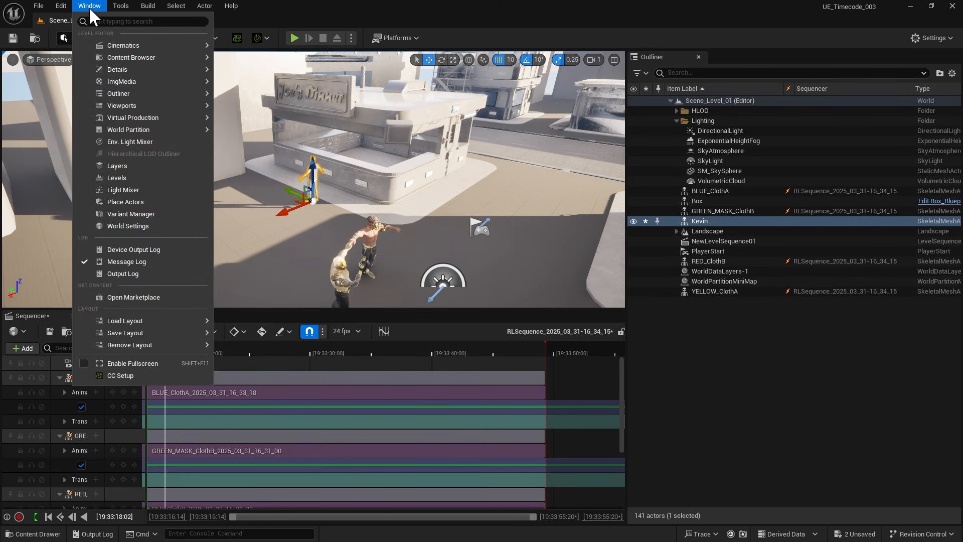
pyautogui.moveTo(147, 70)
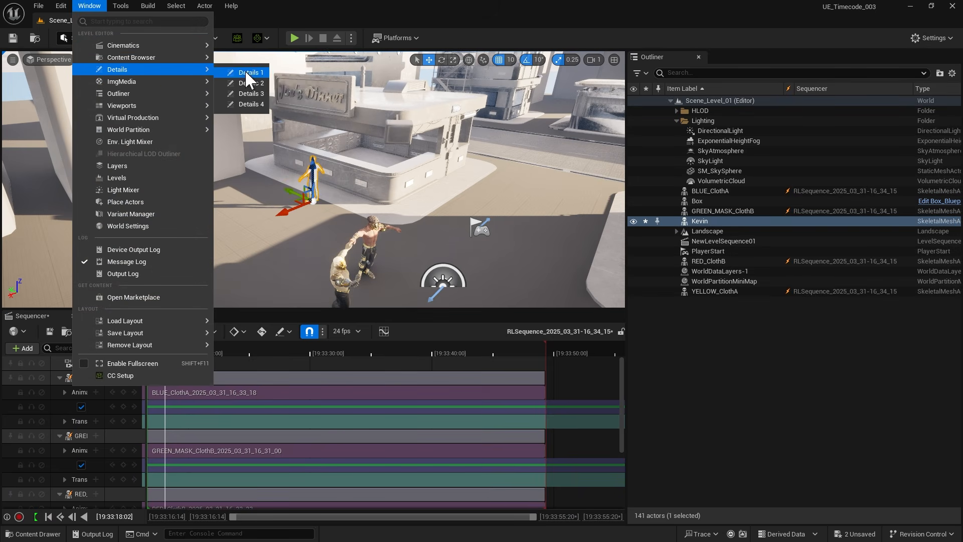
pyautogui.click(249, 73)
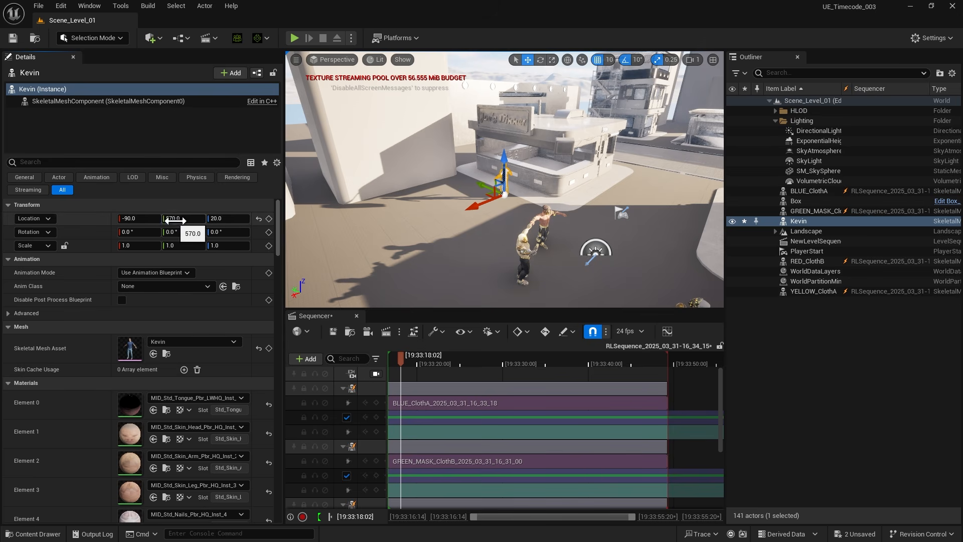
pyautogui.click(259, 219)
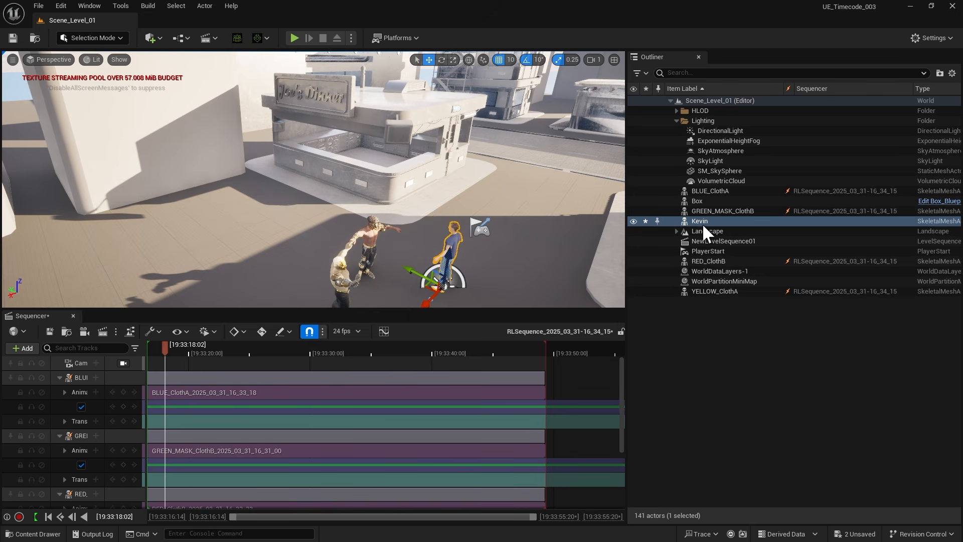
# Step: Add the Kevin actor to the level sequence and assign the Kevin_2025_03_31_15_59_41 animation to its animation track
pyautogui.moveTo(703, 225); pyautogui.dragTo(352, 345)
pyautogui.moveTo(149, 386); pyautogui.dragTo(149, 387)
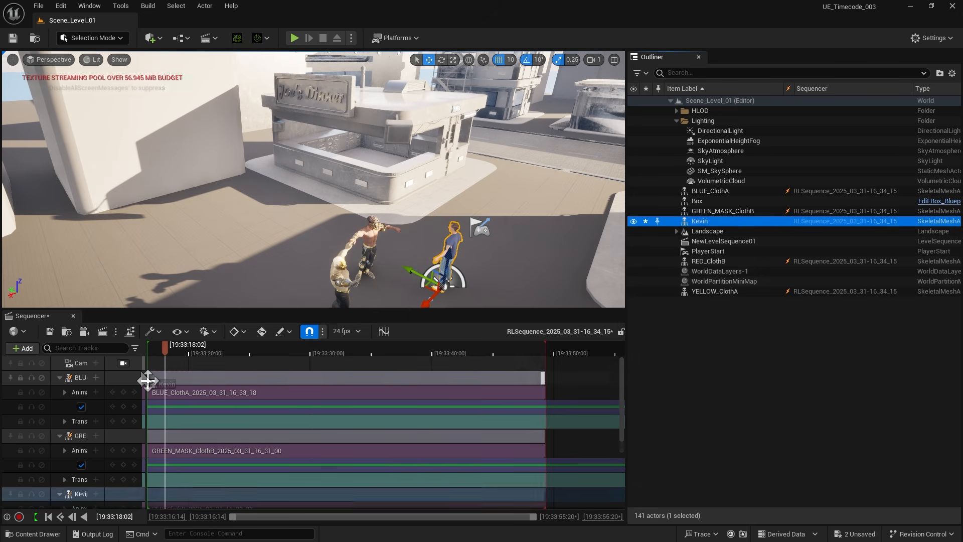
pyautogui.scroll(-3, 152, 468)
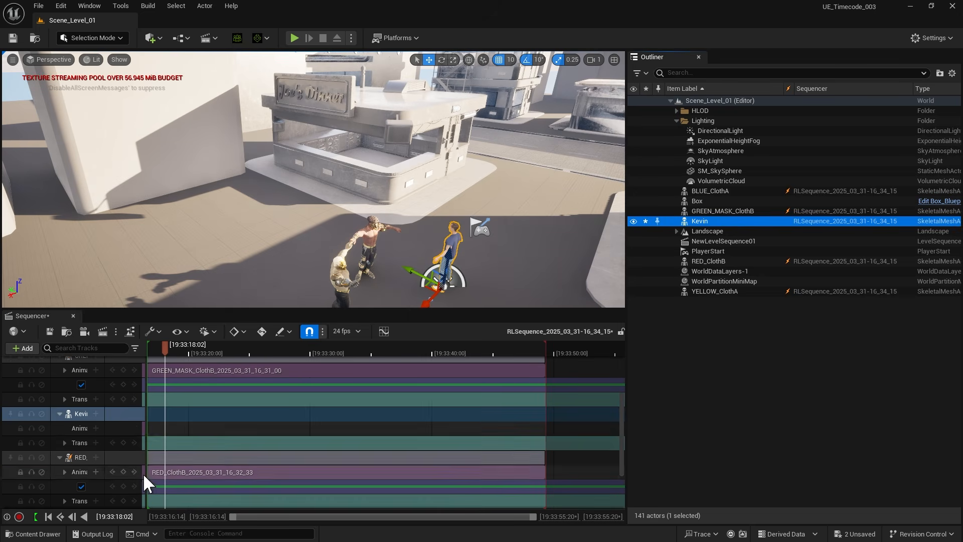
pyautogui.click(96, 428)
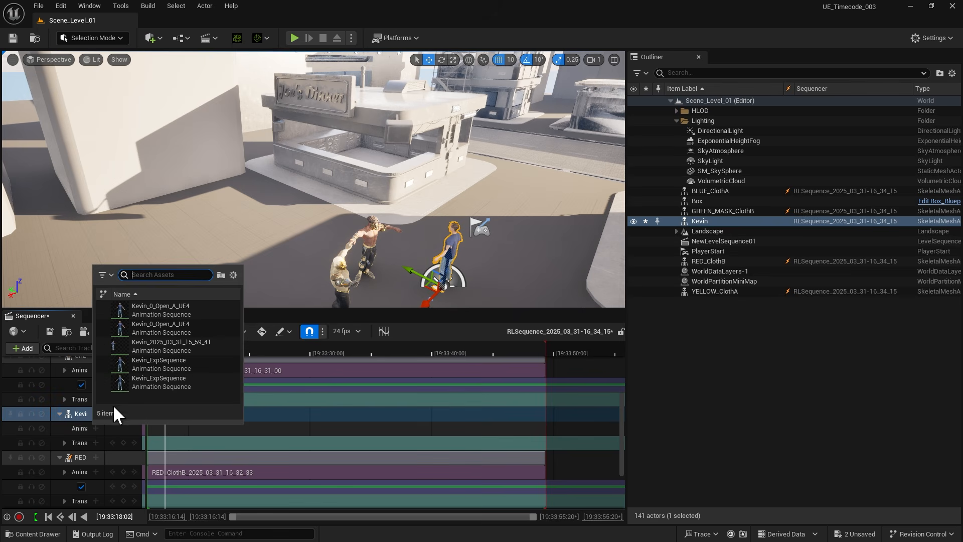
pyautogui.click(181, 351)
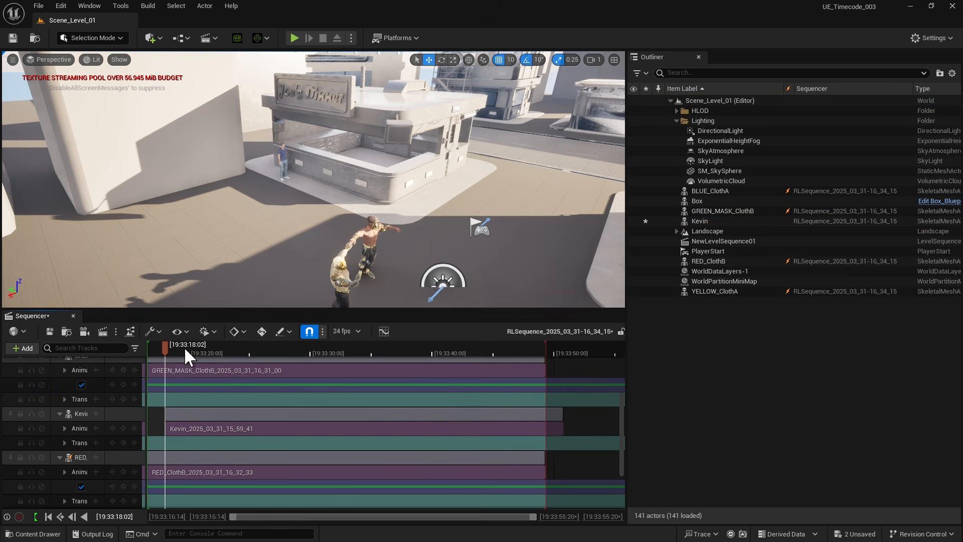
# Step: Check the source timecode in the properties of Kevin's animation section
pyautogui.click(281, 432)
pyautogui.rightClick(282, 430)
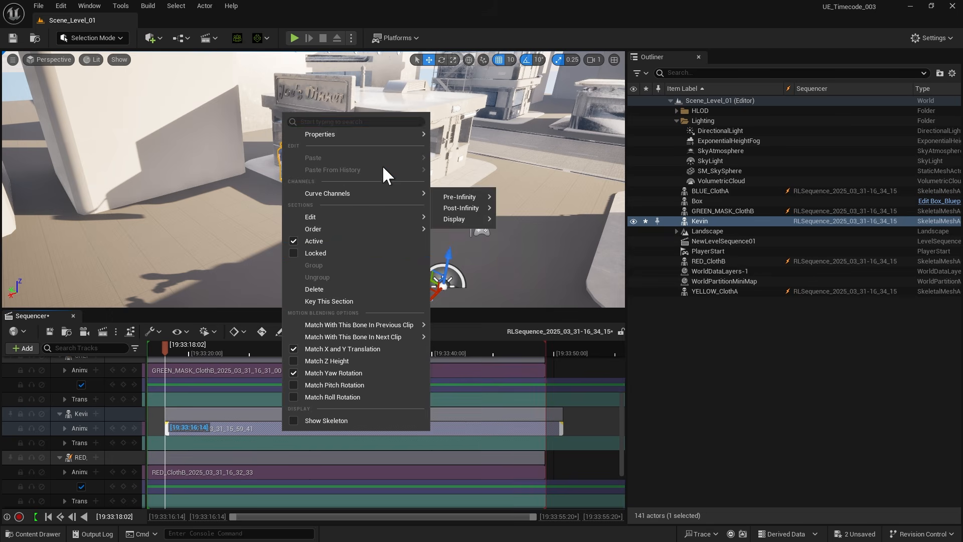
pyautogui.moveTo(393, 135)
pyautogui.click(632, 200)
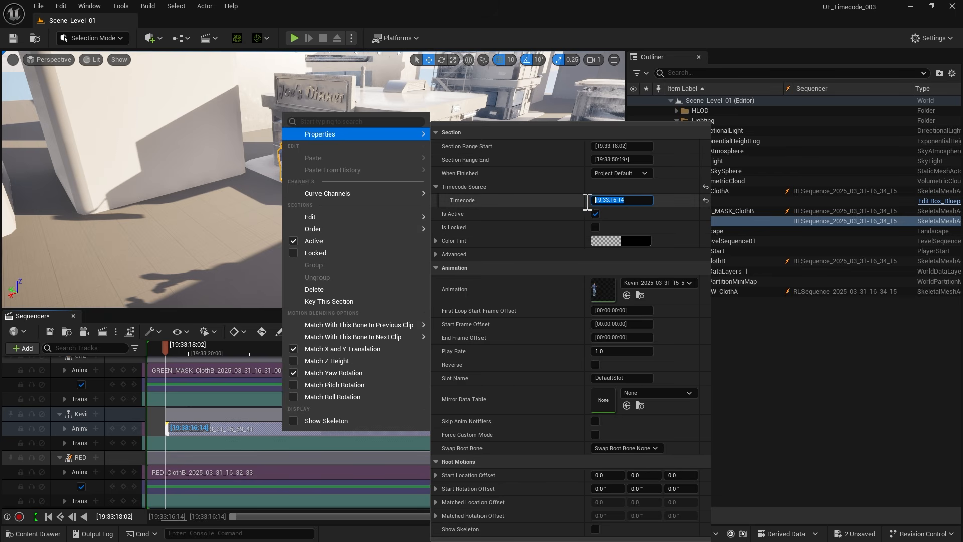
pyautogui.click(254, 434)
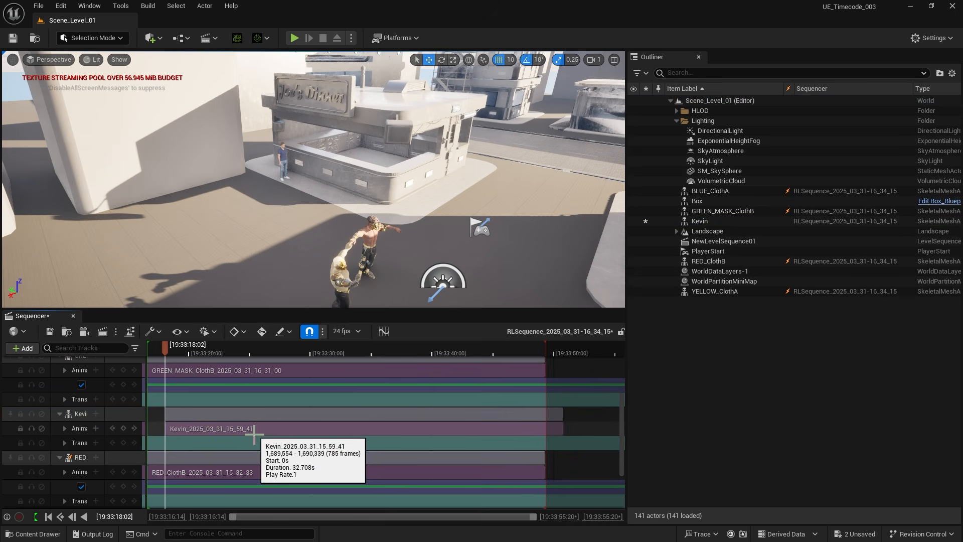
# Step: Snap Kevin's animation section to the timeline using its source timecode
pyautogui.click(254, 434)
pyautogui.click(157, 331)
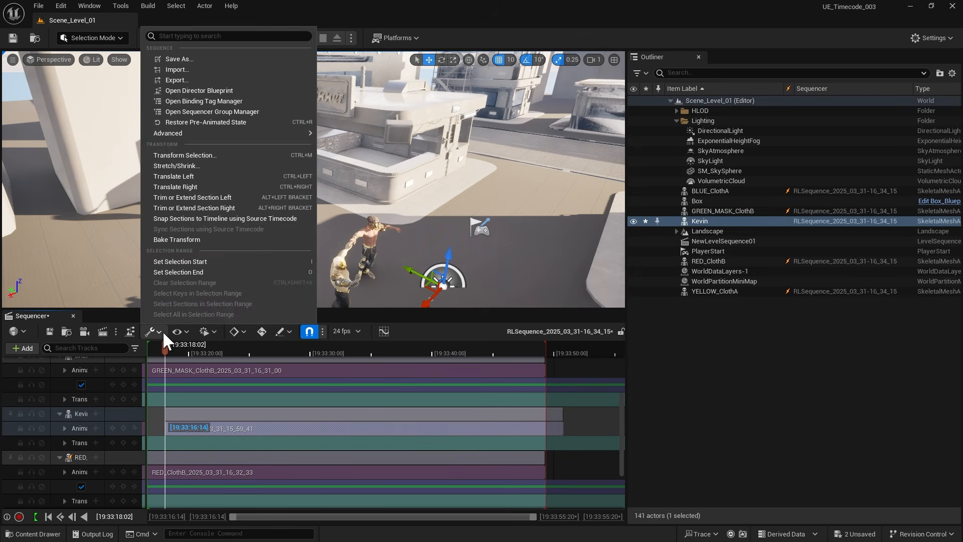
pyautogui.click(260, 219)
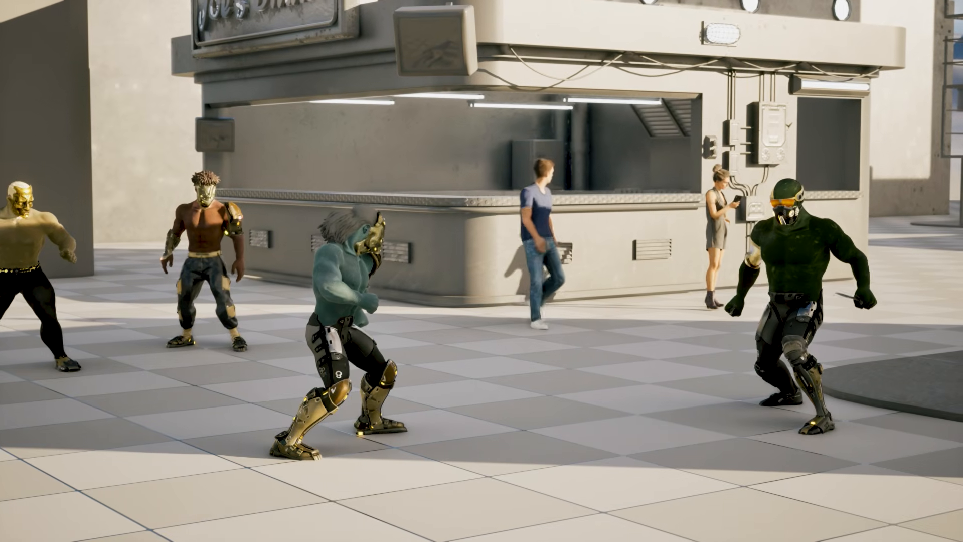